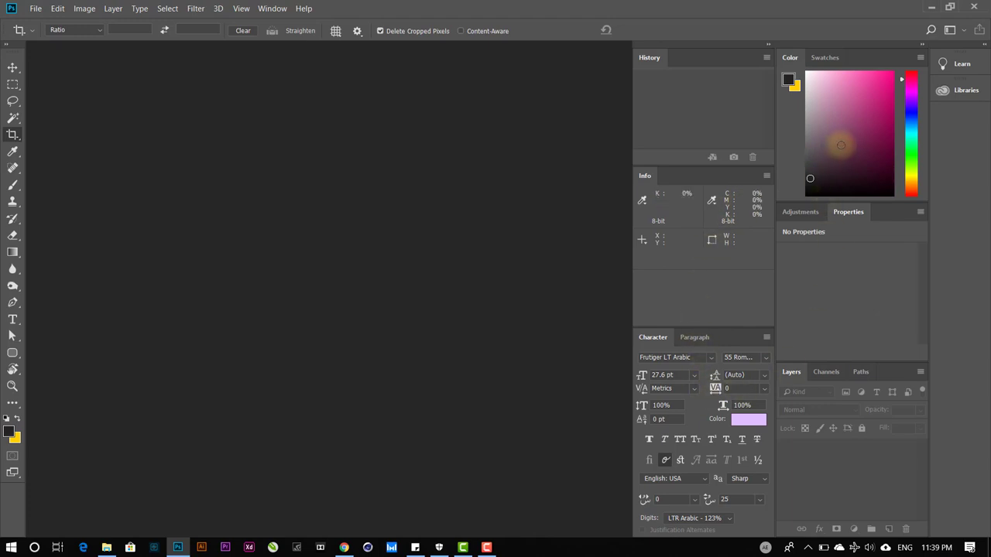
# Go from the Adjustments panel back to Properties and show the workspace preset list.
pyautogui.click(800, 213)
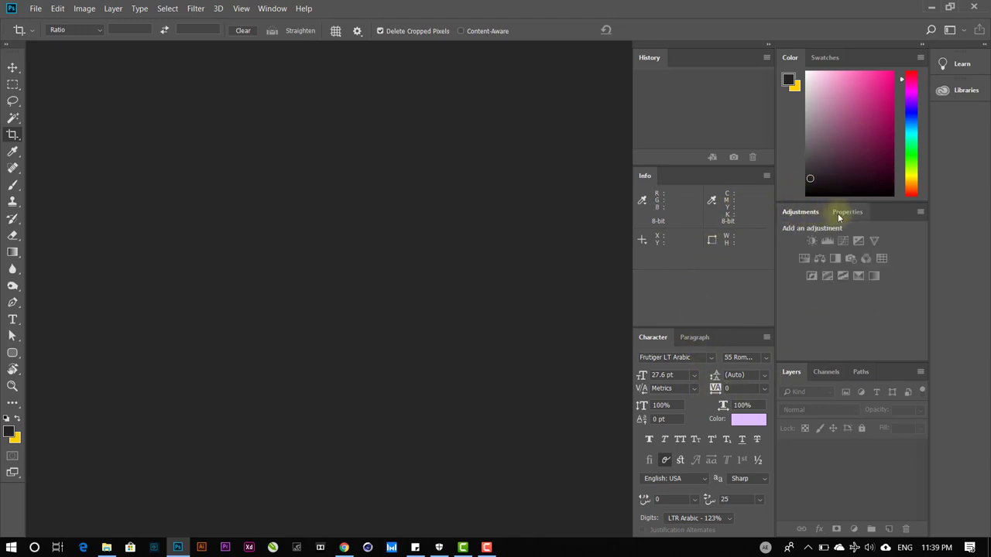
pyautogui.click(844, 212)
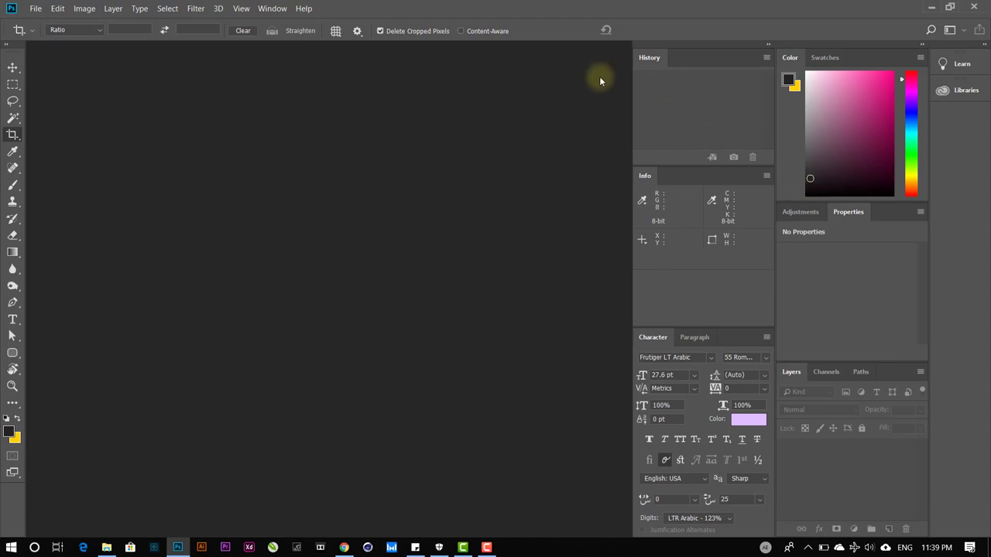
pyautogui.click(951, 32)
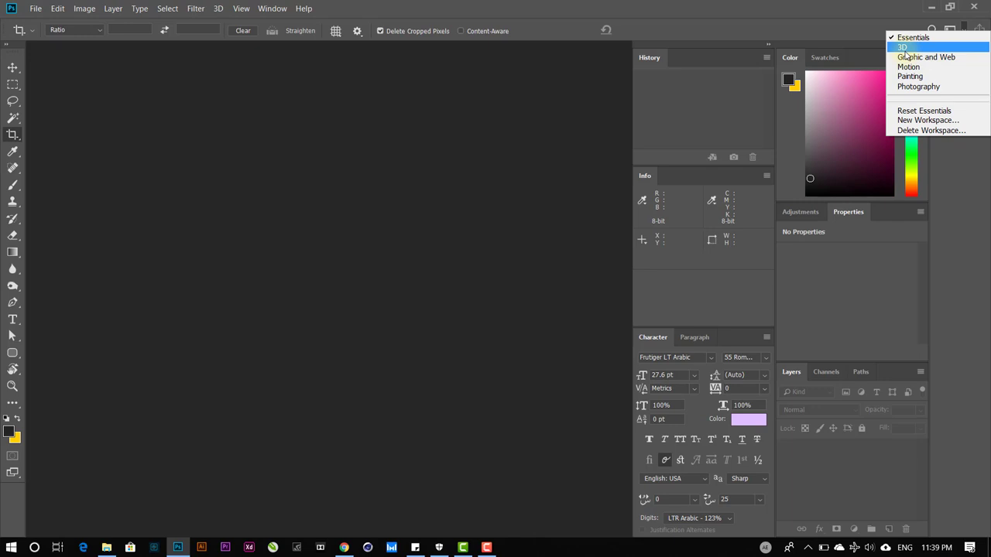
# Try the 3D workspace, then change to the Graphic and Web workspace.
pyautogui.click(903, 48)
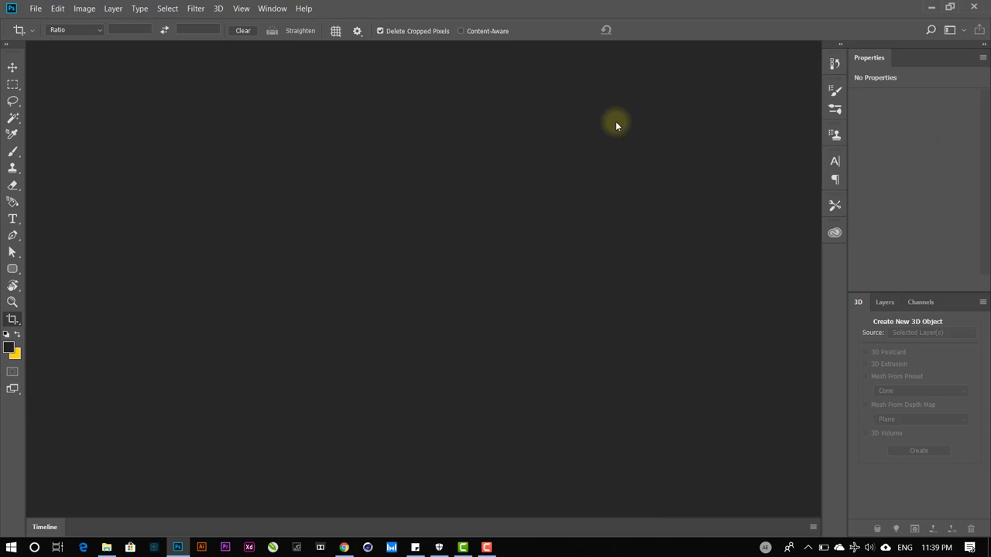
pyautogui.click(950, 30)
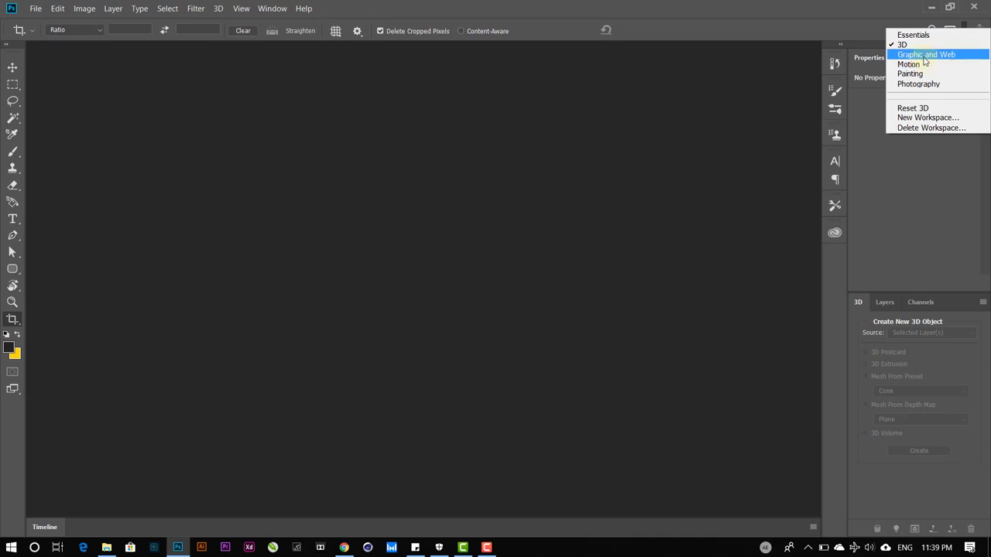
pyautogui.click(925, 56)
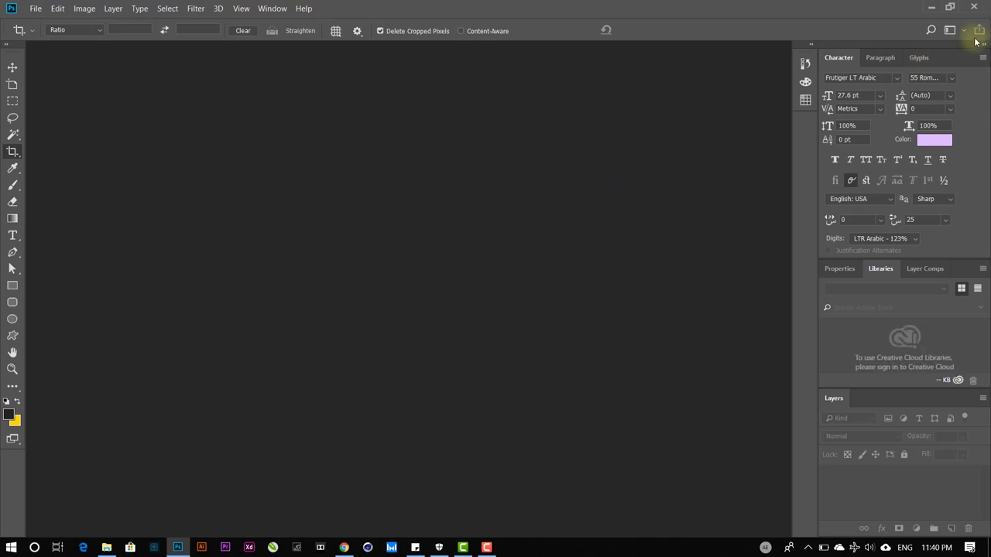
pyautogui.click(950, 30)
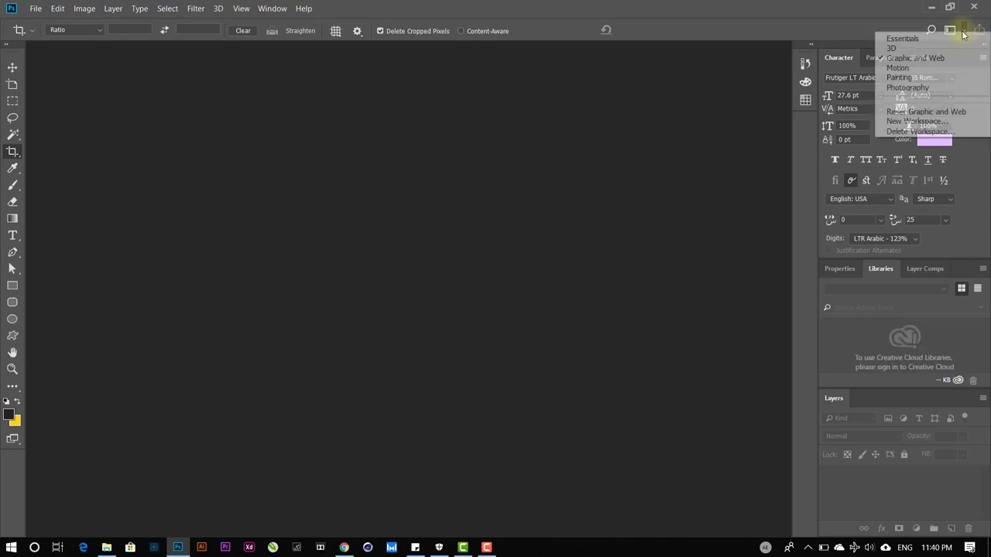
# Switch the workspace to Motion.
pyautogui.click(921, 70)
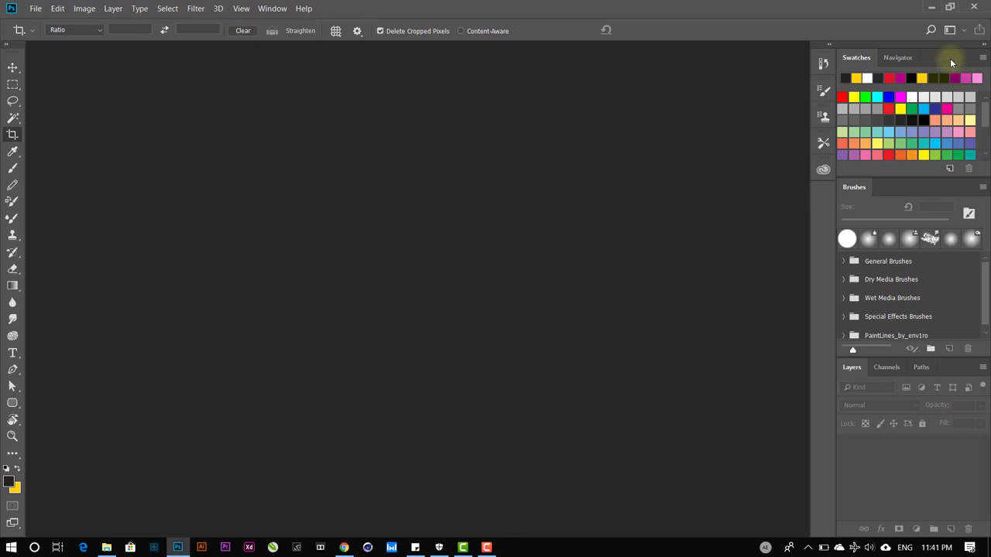
# Preview the Photography workspace, then restore the Essentials workspace.
pyautogui.click(949, 30)
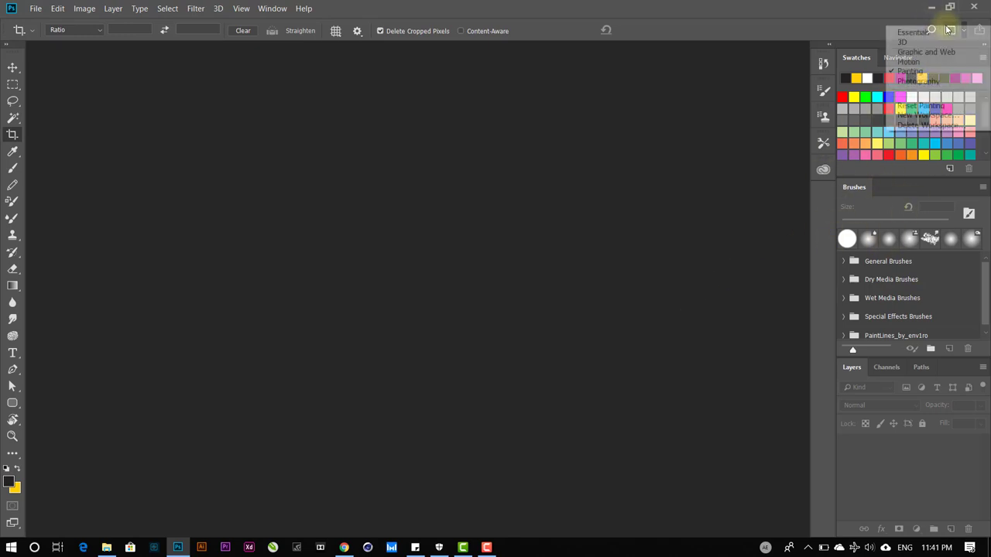
pyautogui.click(919, 81)
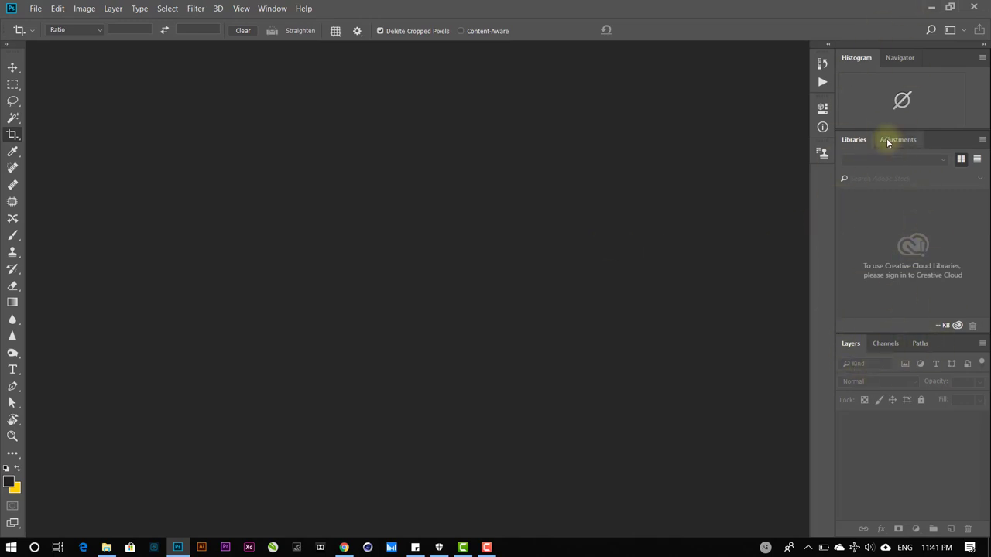
pyautogui.click(959, 31)
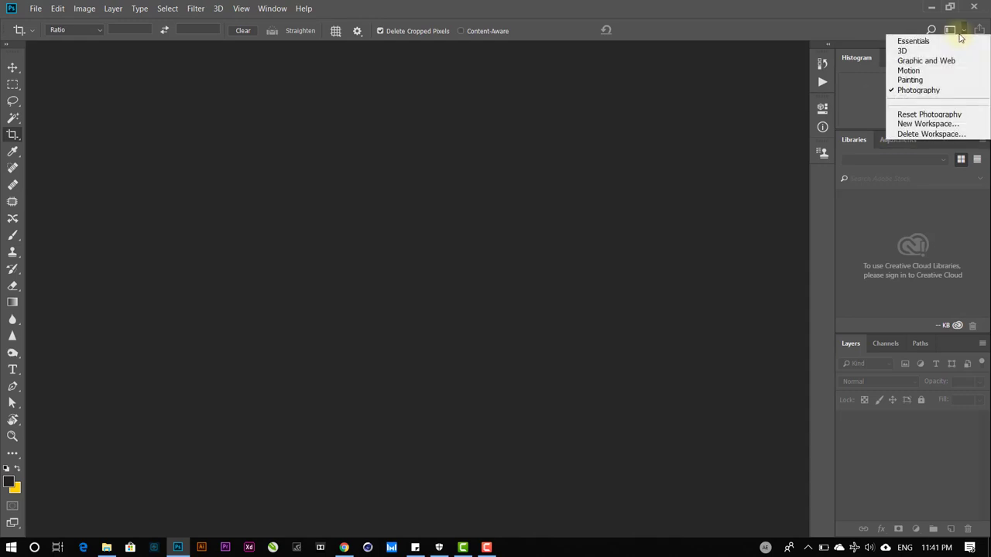
pyautogui.click(917, 42)
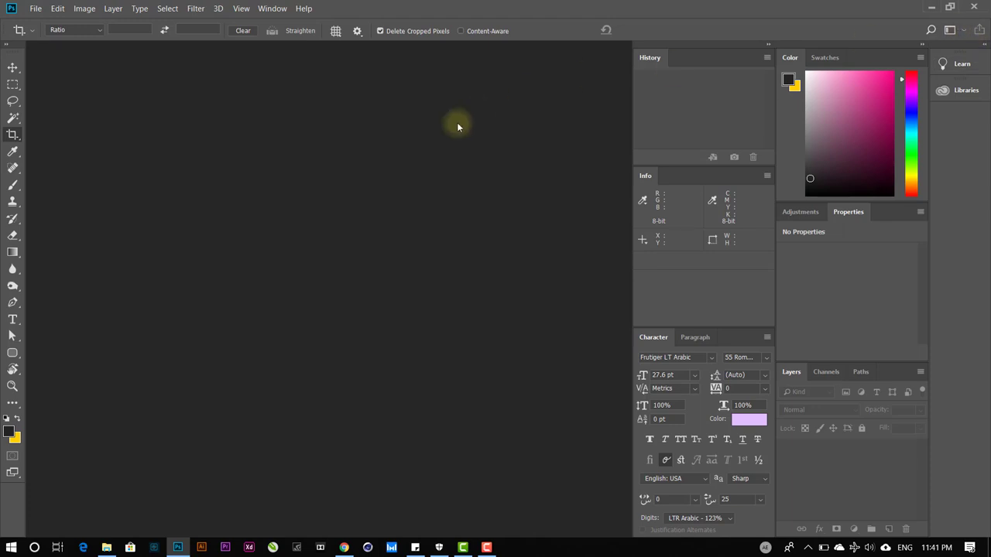
# Open the Interface page of Photoshop Preferences.
pyautogui.click(58, 8)
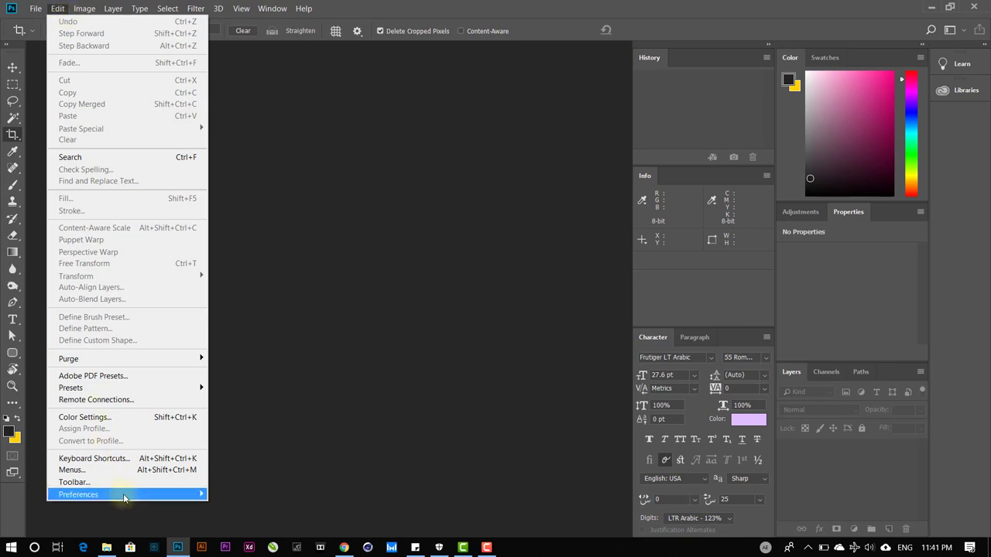
pyautogui.moveTo(78, 494)
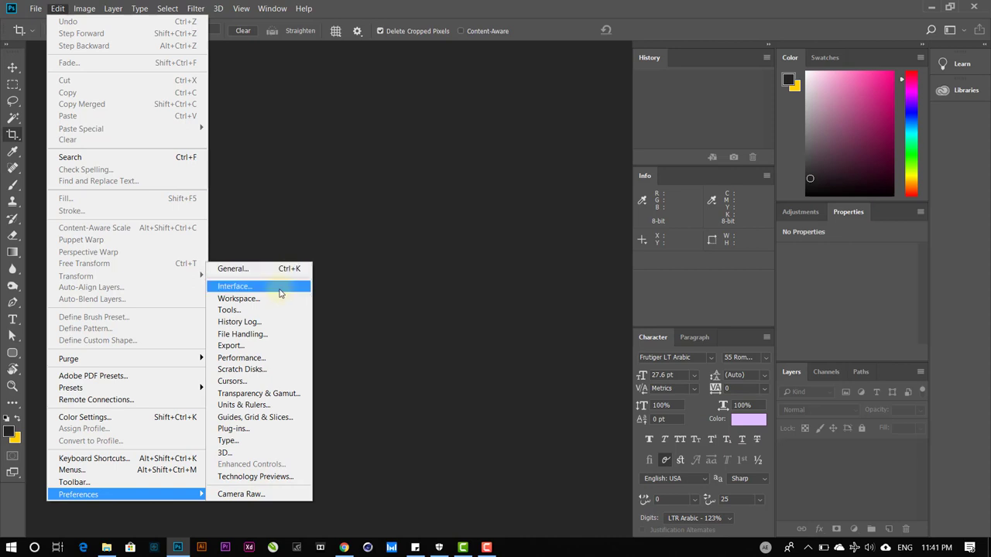
pyautogui.click(281, 293)
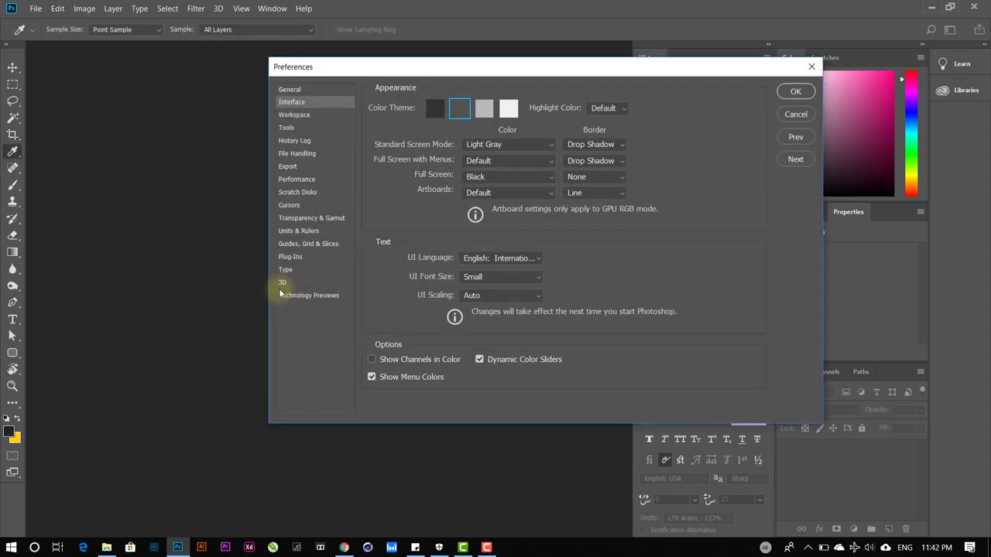
pyautogui.moveTo(525, 68); pyautogui.dragTo(326, 122)
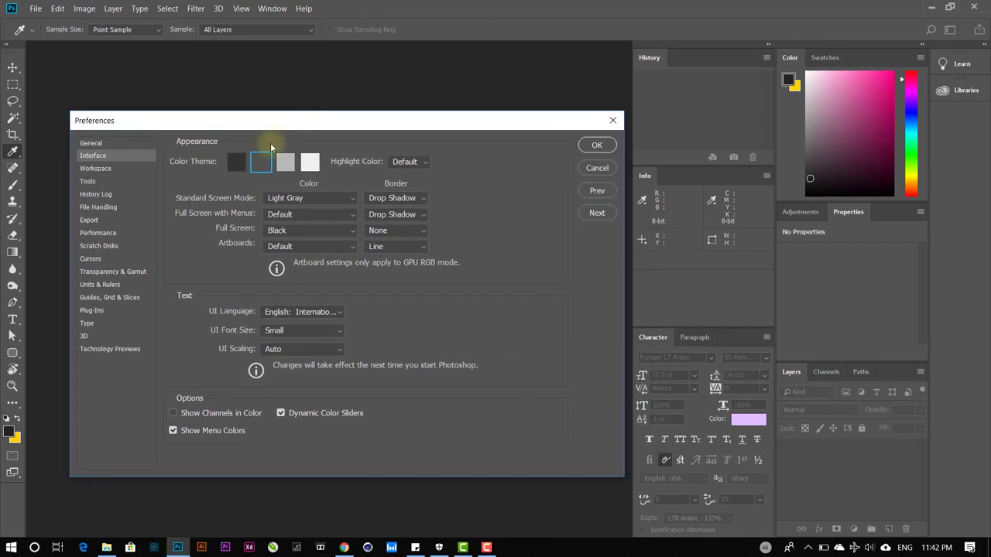
# Compare the Color Theme swatches and apply the darkest interface theme.
pyautogui.click(284, 162)
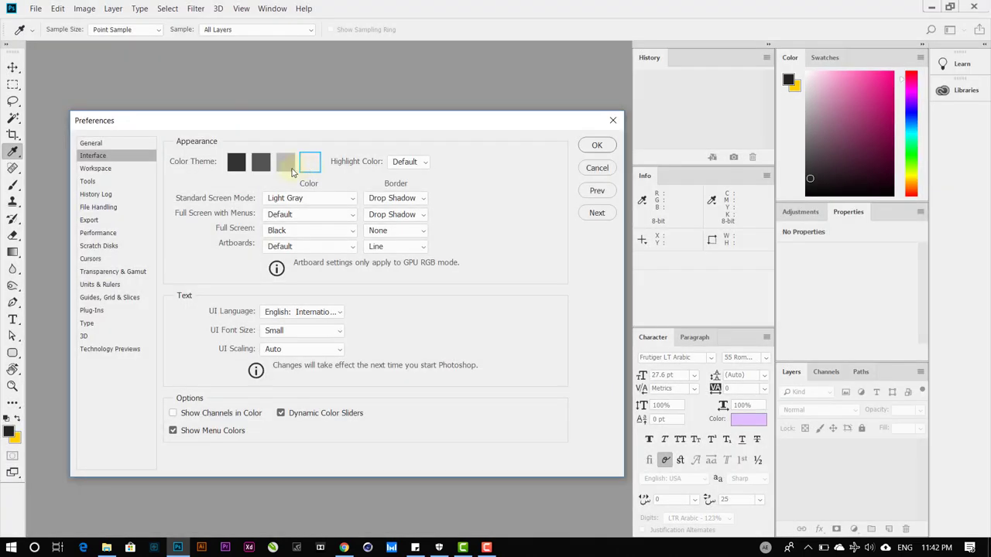
pyautogui.click(286, 164)
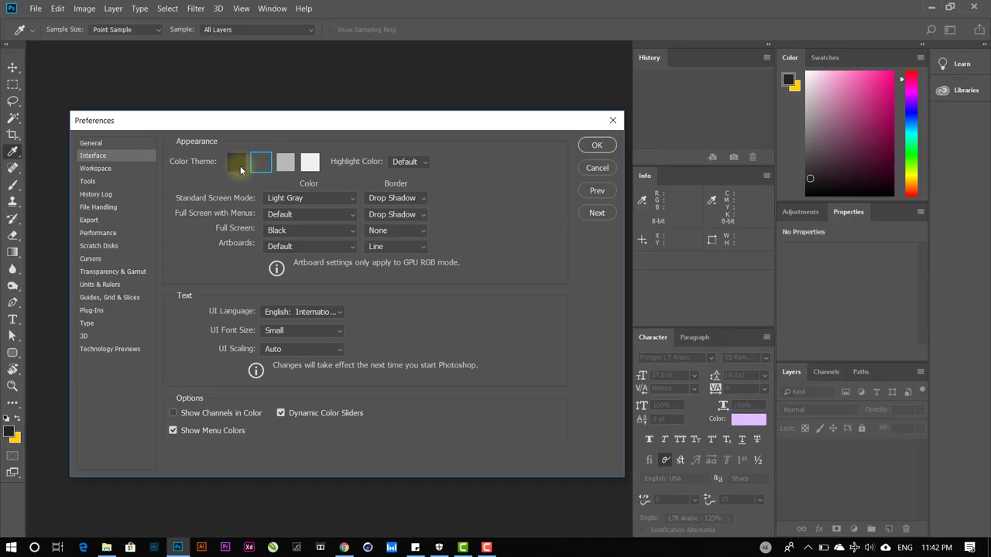
pyautogui.click(240, 168)
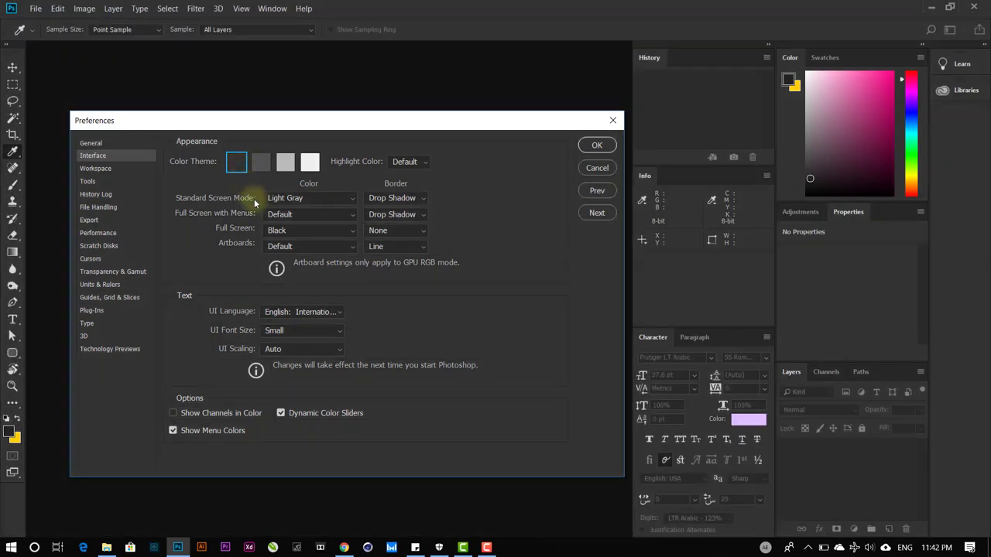
pyautogui.moveTo(420, 122); pyautogui.dragTo(407, 79)
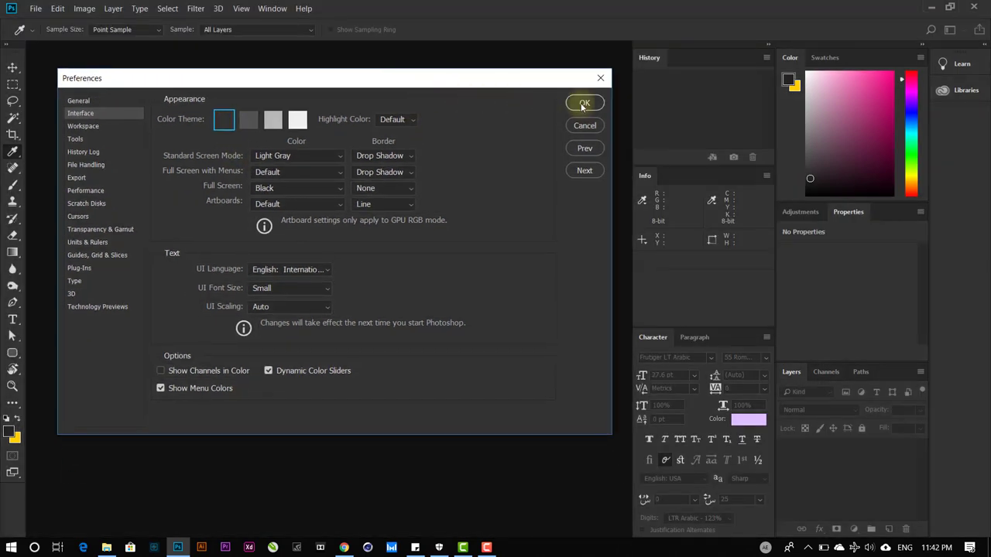
pyautogui.moveTo(509, 86); pyautogui.dragTo(515, 111)
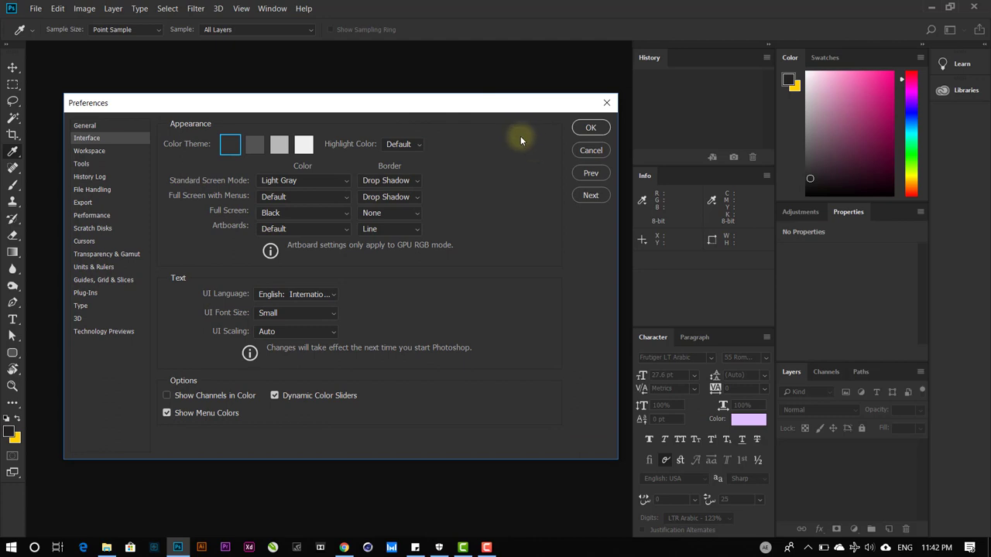
pyautogui.click(591, 127)
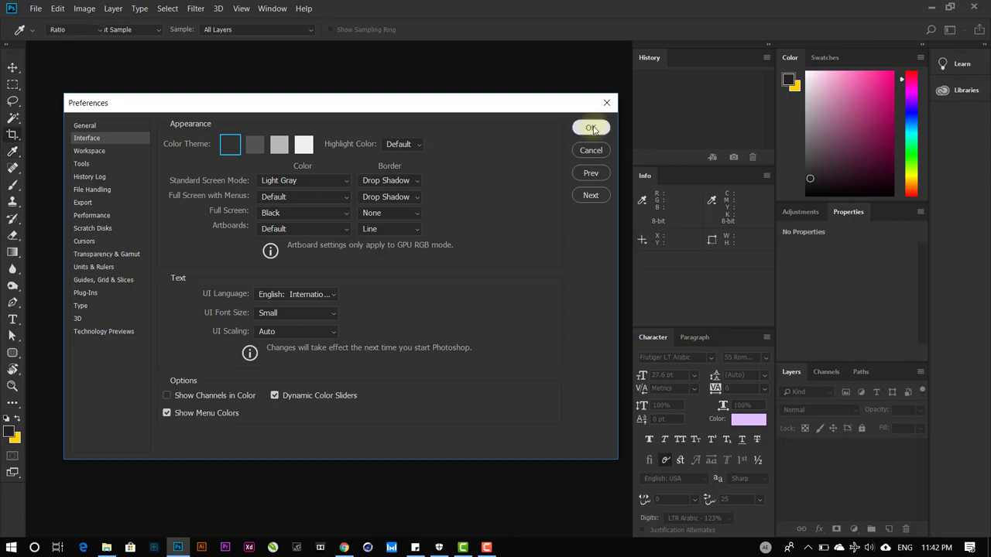